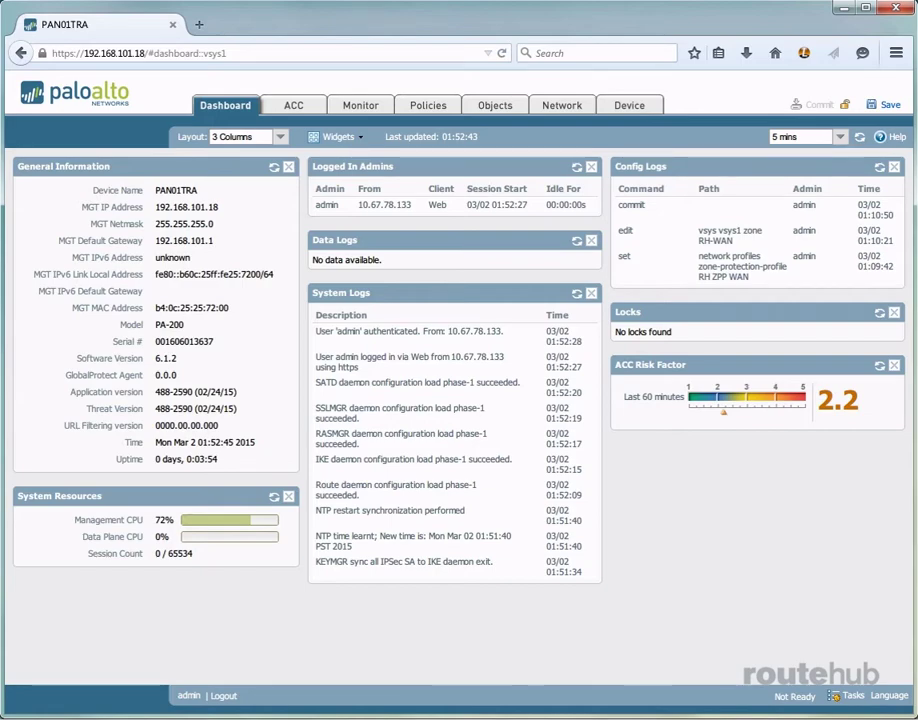
- Switch to the TW1-PC remote desktop, launch Zenmap and enter 172.31.104.2 as the scan target
{"action": "left_click_drag", "start_coordinate": [917, 40], "coordinate": [328, 14]}
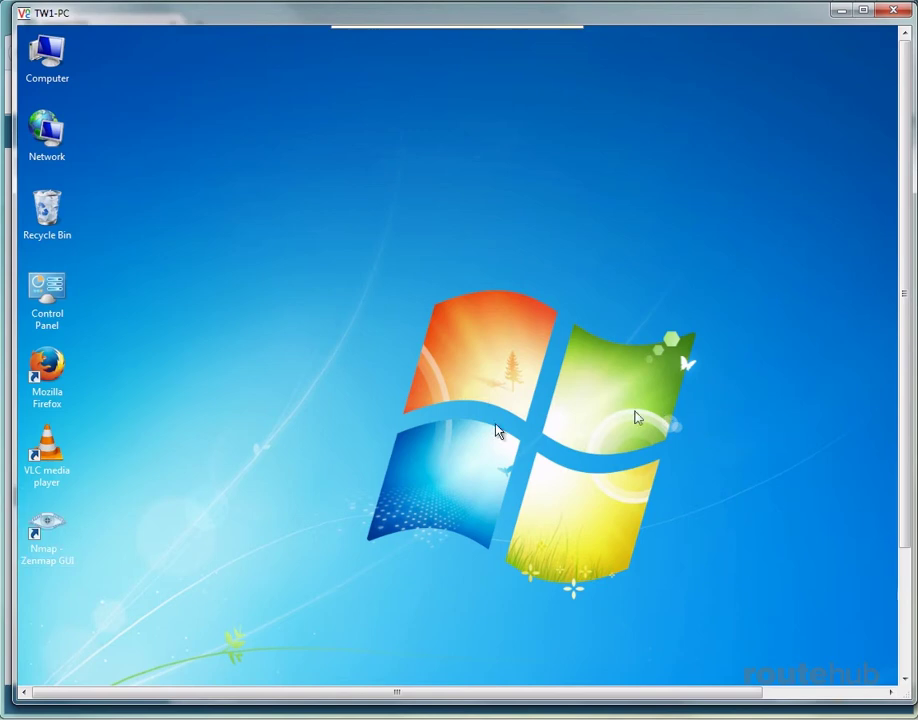
{"action": "double_click", "coordinate": [47, 524]}
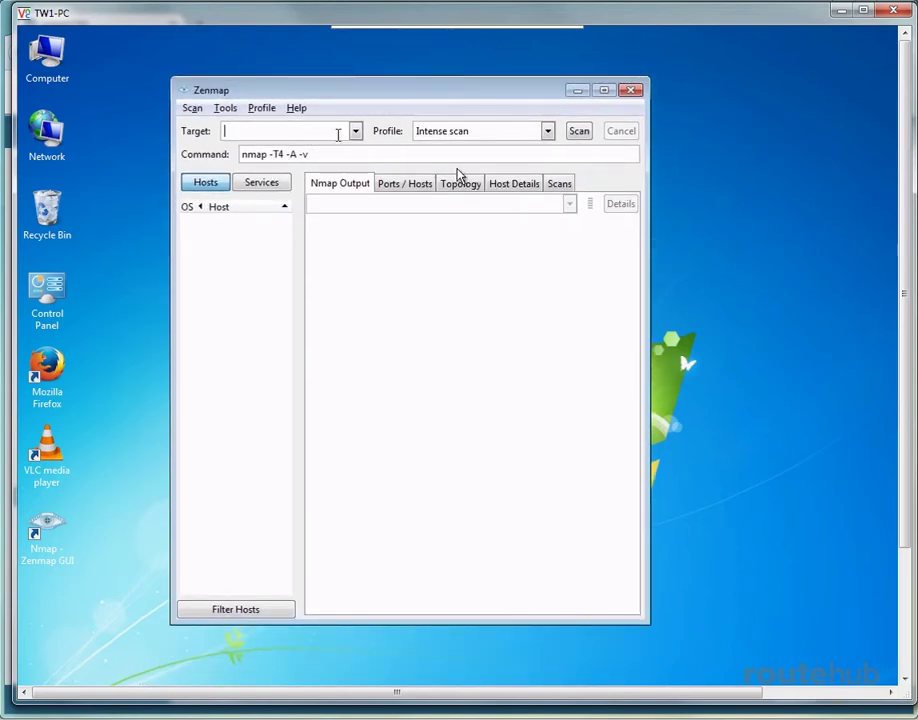
{"action": "type", "text": "172.43"}
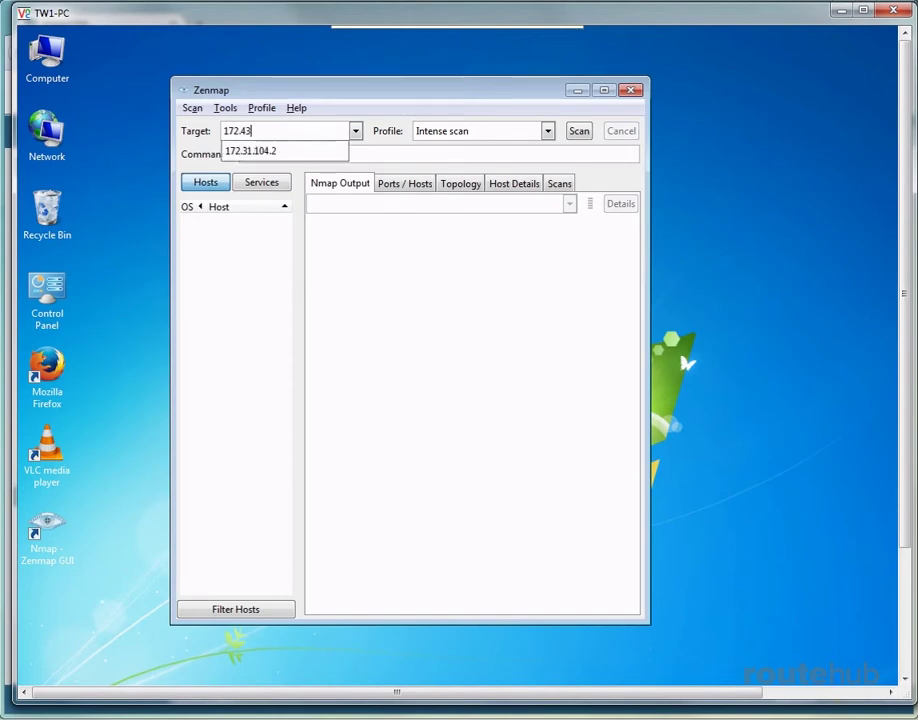
{"action": "key", "text": "BackSpace"}
{"action": "key", "text": "BackSpace"}
{"action": "type", "text": "31.104.2"}
{"action": "key", "text": "Escape"}
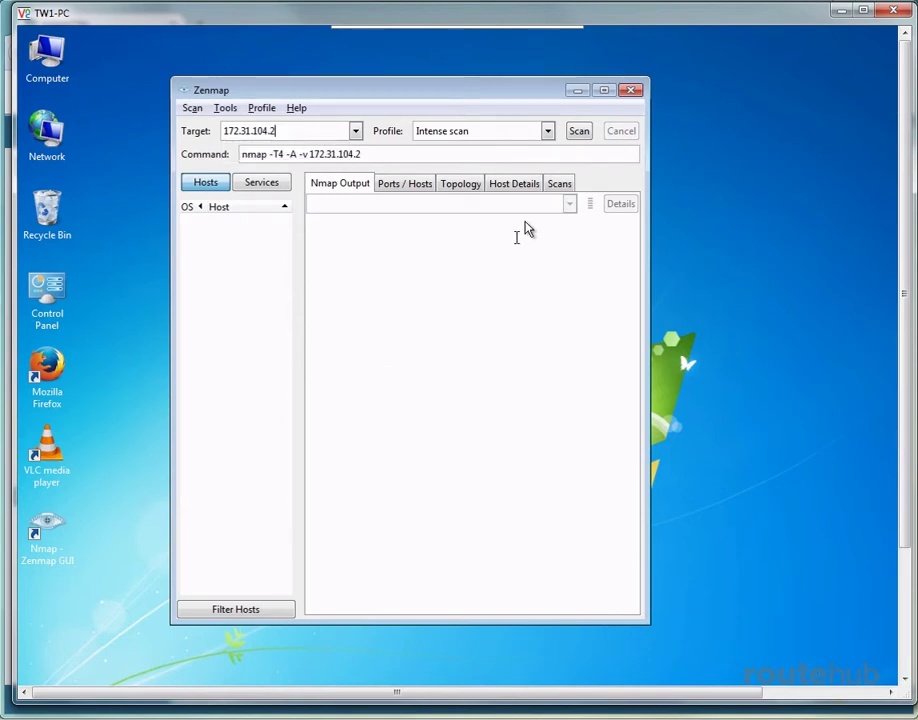
- Choose the "Intense scan, all TCP ports" profile and start the scan
{"action": "left_click", "coordinate": [547, 132]}
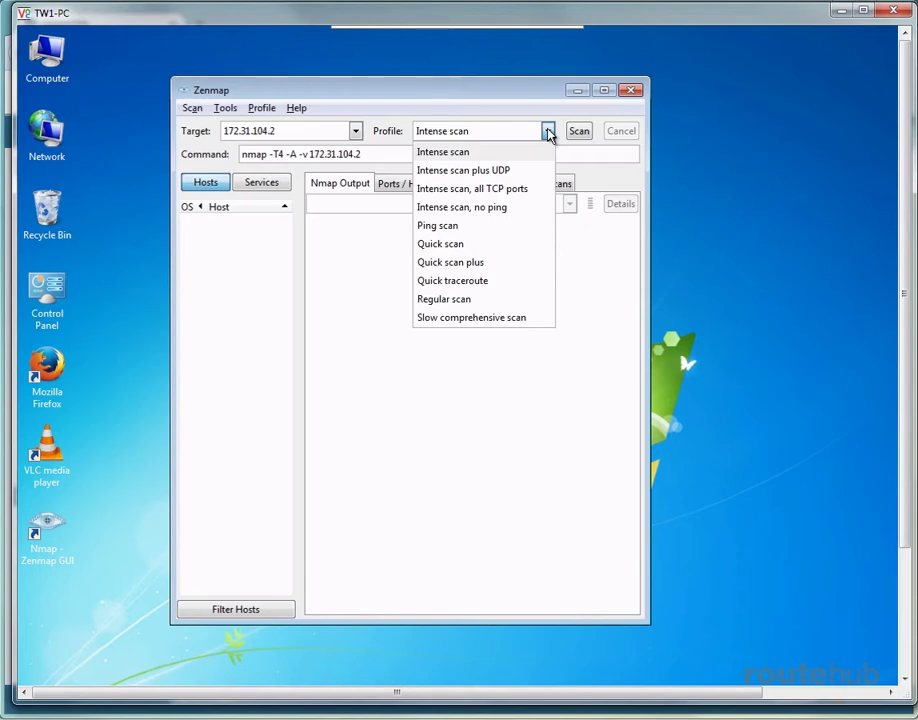
{"action": "left_click", "coordinate": [494, 189]}
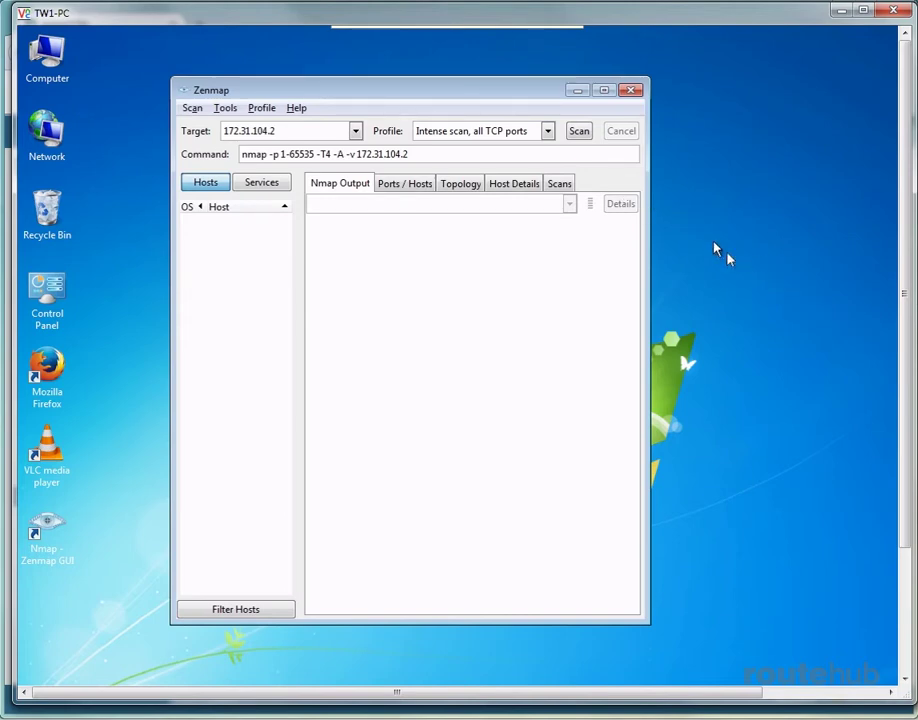
{"action": "left_click", "coordinate": [580, 133]}
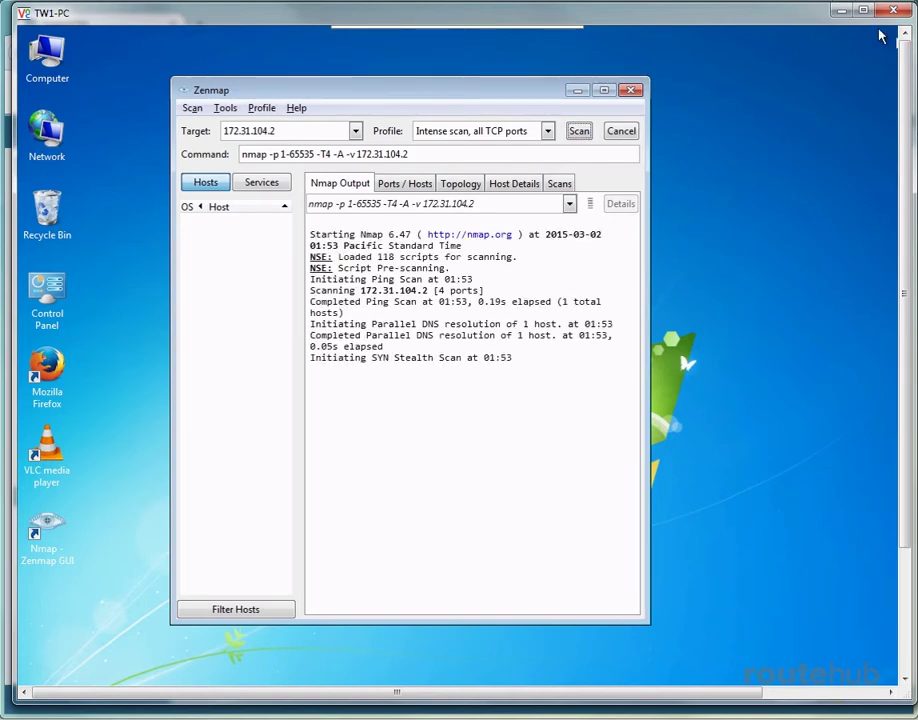
- Return to the Palo Alto firewall, review the threat log entries and fill in the log filter ( subtype eq scan )
{"action": "left_click", "coordinate": [839, 10]}
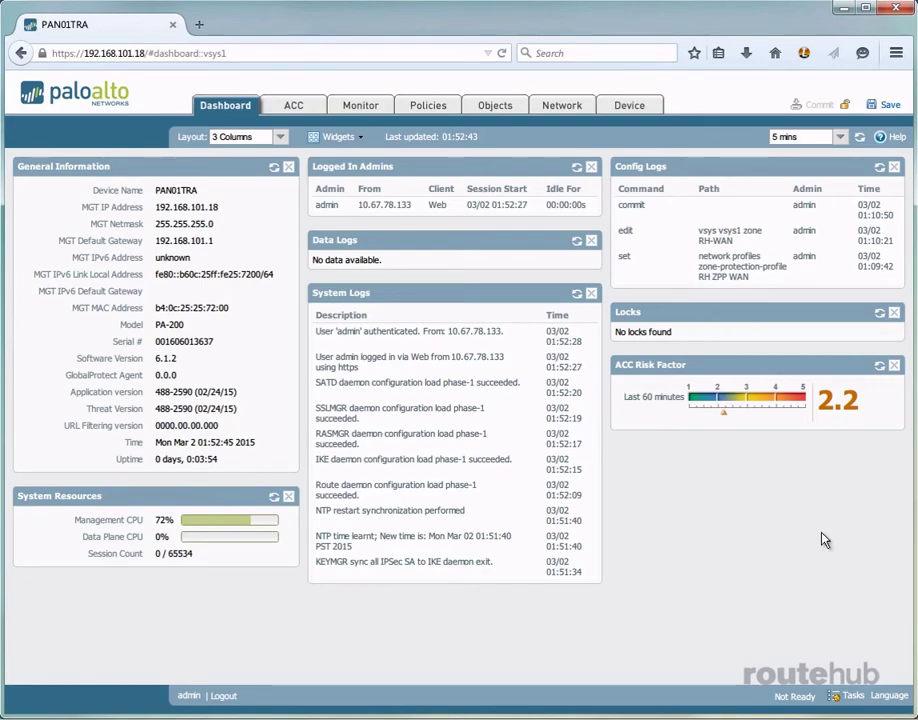
{"action": "left_click", "coordinate": [363, 108]}
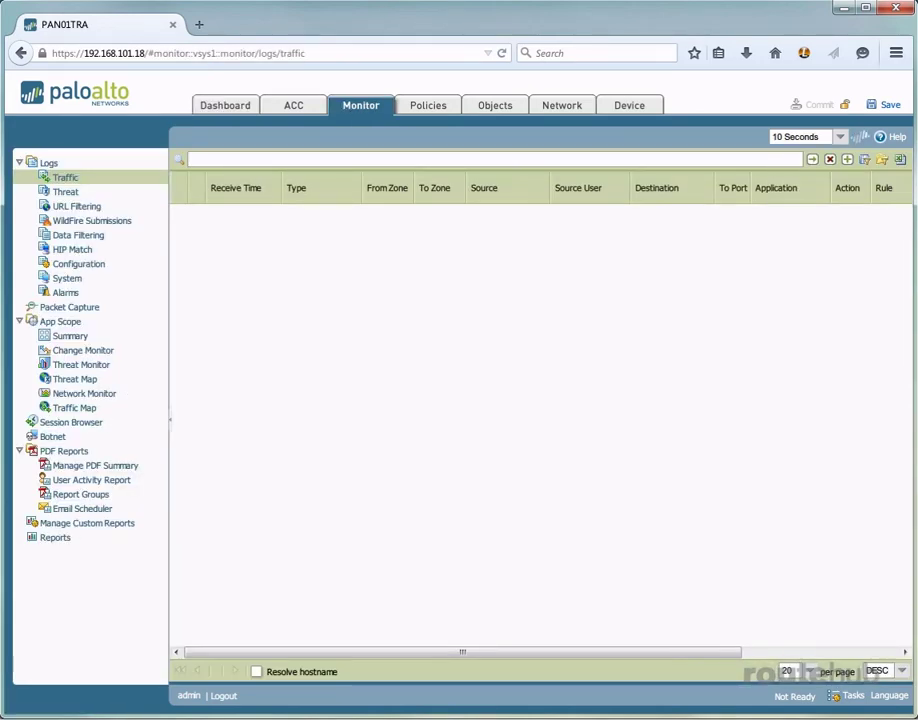
{"action": "left_click", "coordinate": [66, 193]}
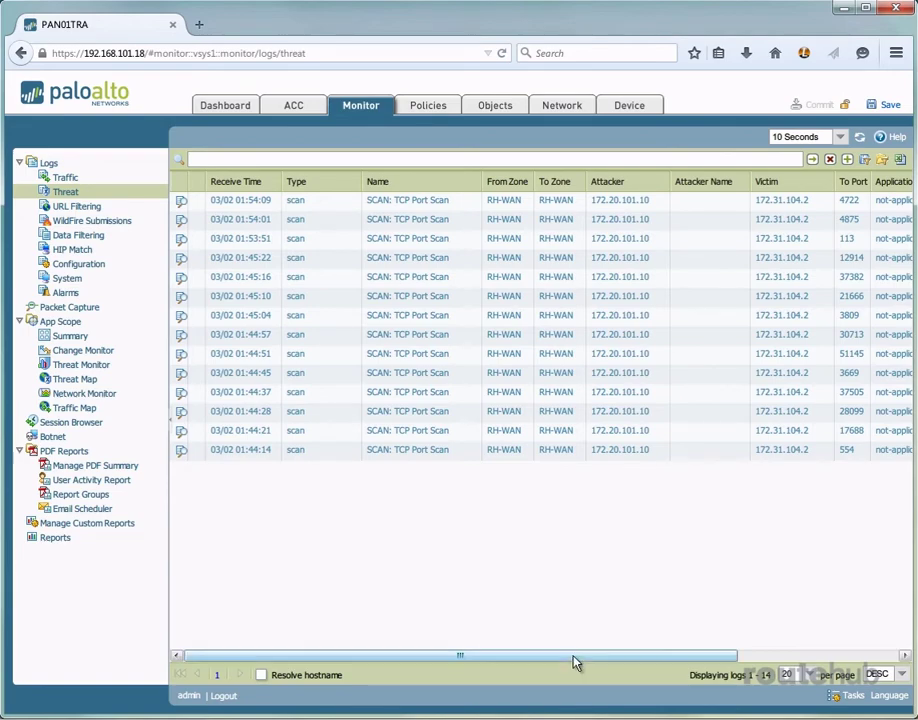
{"action": "left_click_drag", "start_coordinate": [574, 660], "coordinate": [740, 660]}
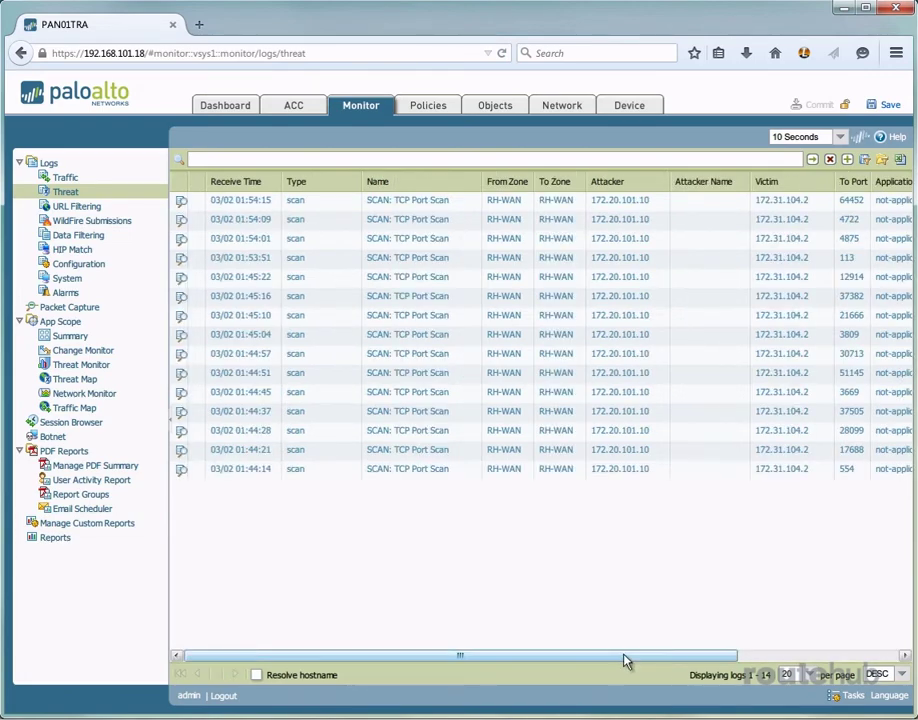
{"action": "left_click", "coordinate": [295, 203]}
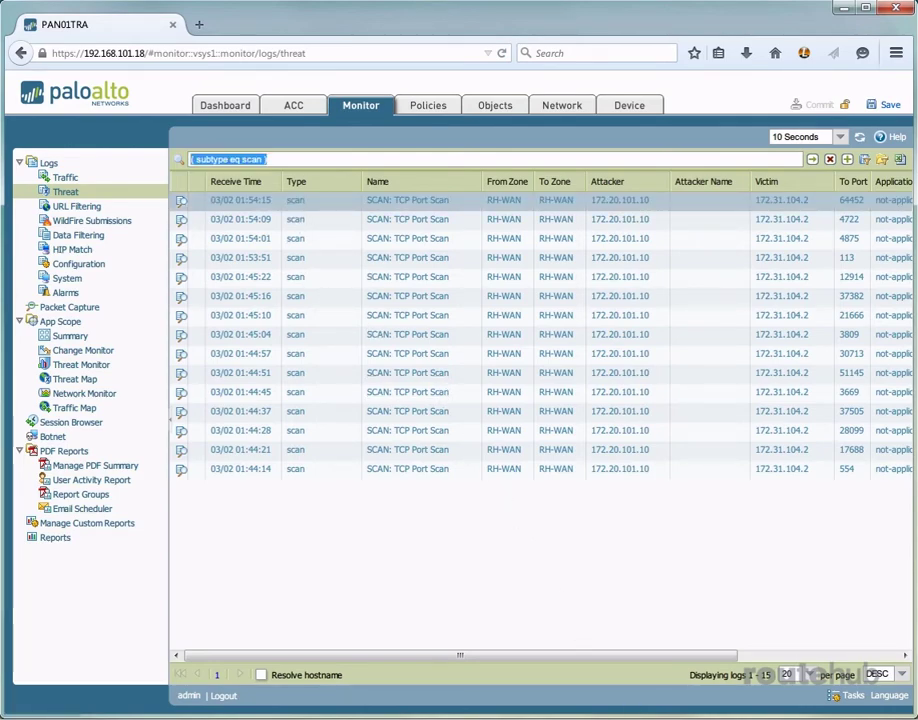
- Add the Threat Logs widget to the firewall dashboard
{"action": "left_click", "coordinate": [225, 107]}
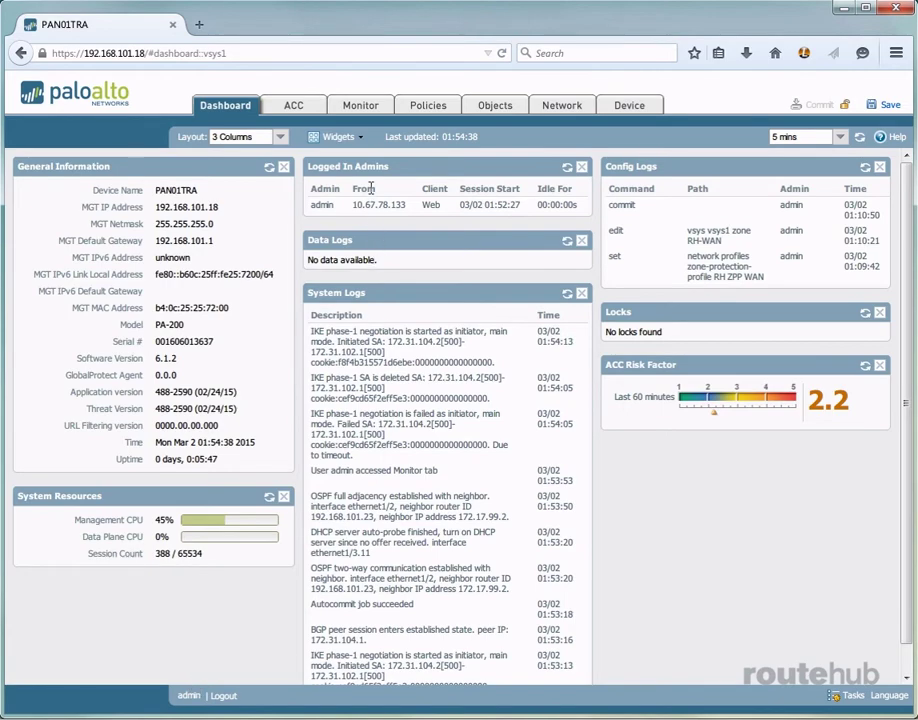
{"action": "left_click", "coordinate": [338, 137]}
{"action": "mouse_move", "coordinate": [349, 198]}
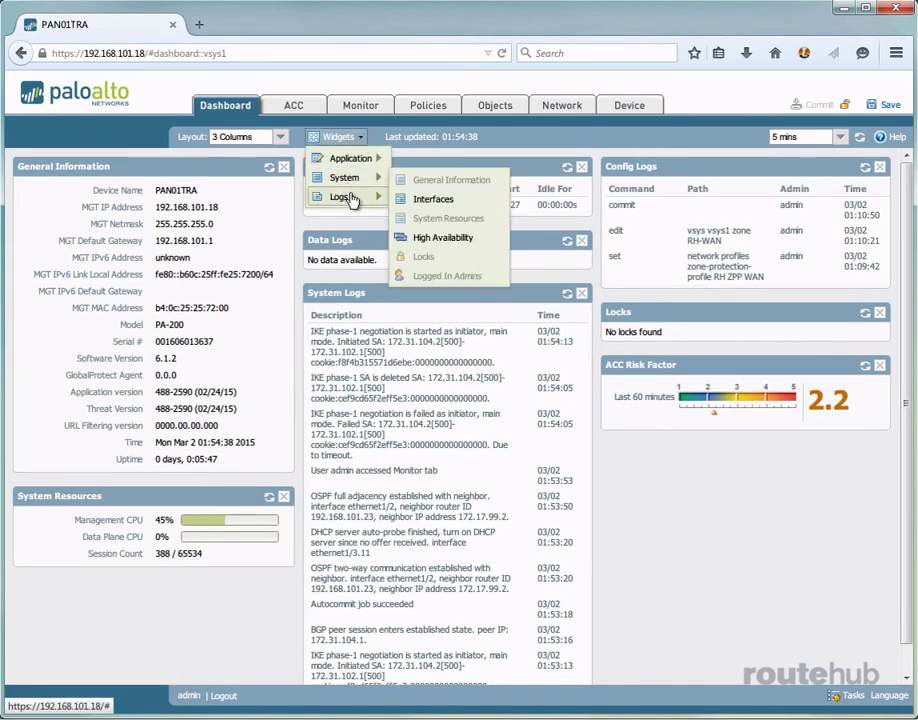
{"action": "left_click", "coordinate": [422, 198]}
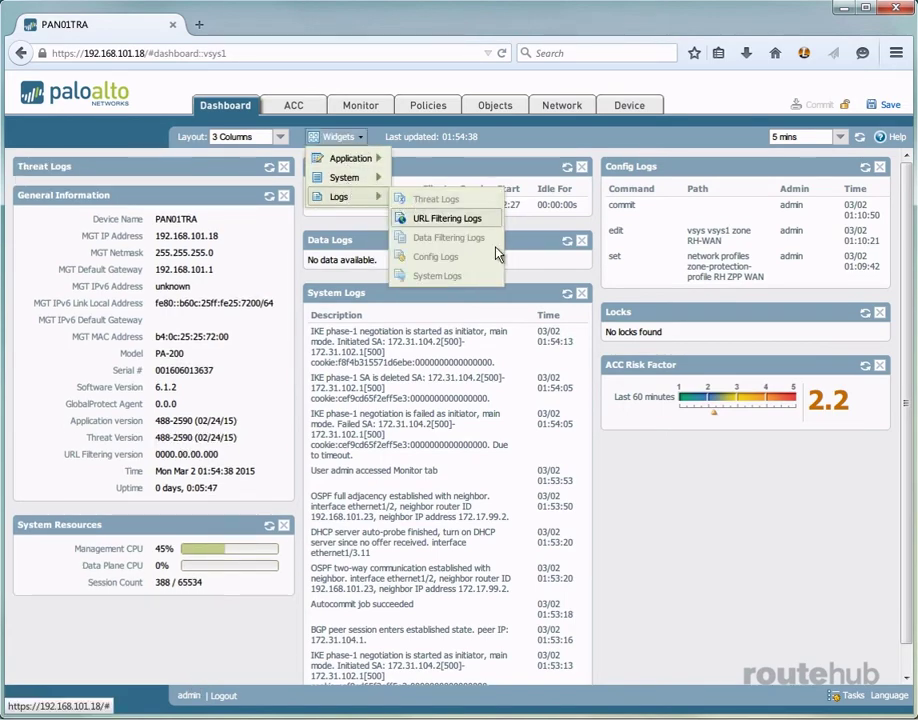
{"action": "left_click", "coordinate": [727, 587]}
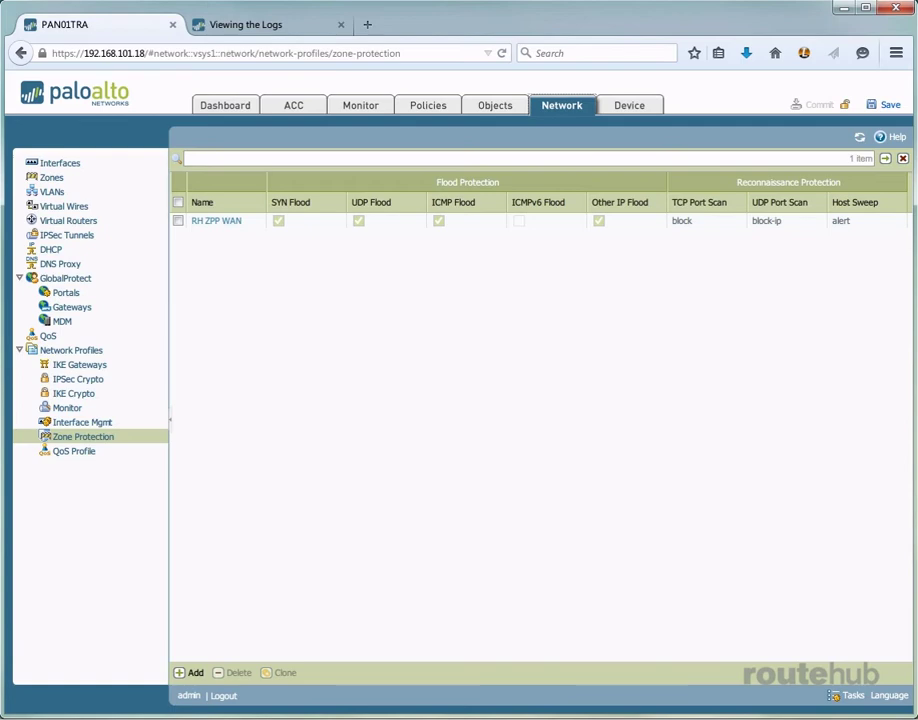
- In the RH ZPP WAN zone protection profile, set the SYN flood Alert rate to 1 and the Activate rate to 0 packets/sec
{"action": "left_click", "coordinate": [217, 221]}
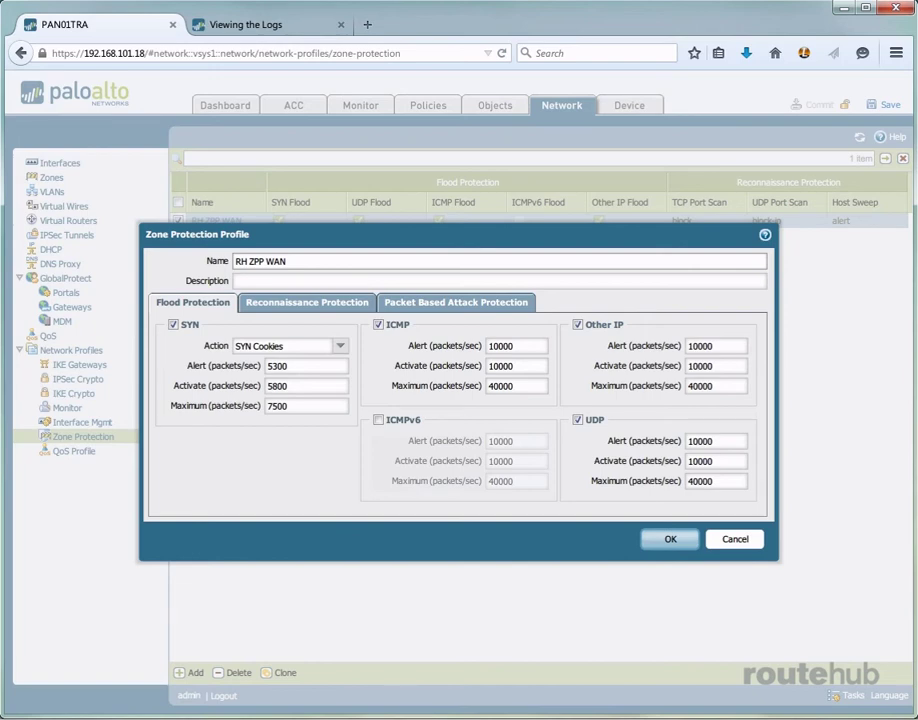
{"action": "double_click", "coordinate": [300, 365]}
{"action": "type", "text": "1"}
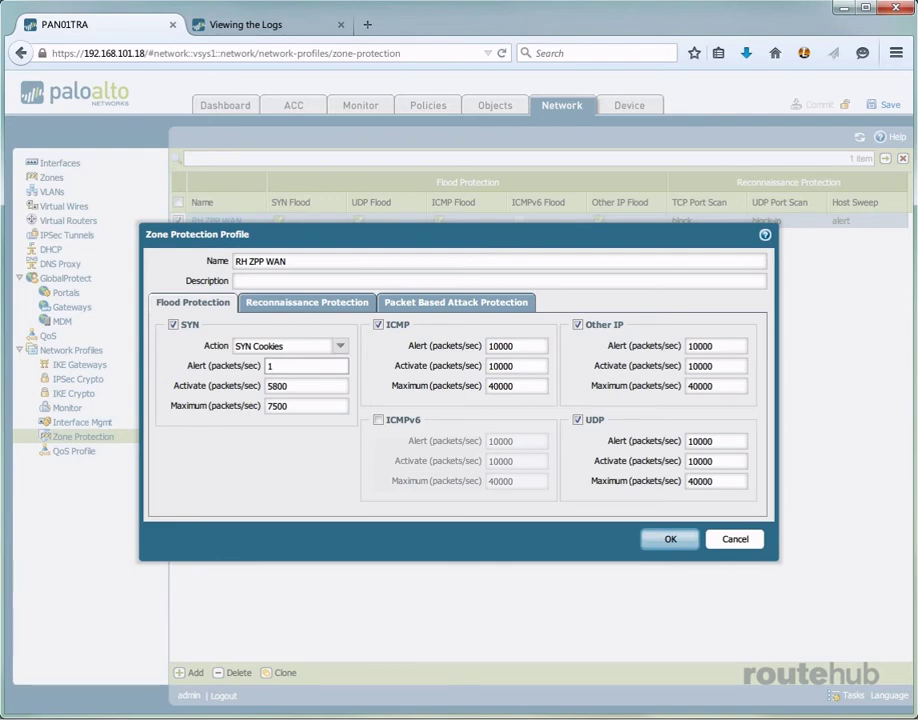
{"action": "double_click", "coordinate": [292, 386]}
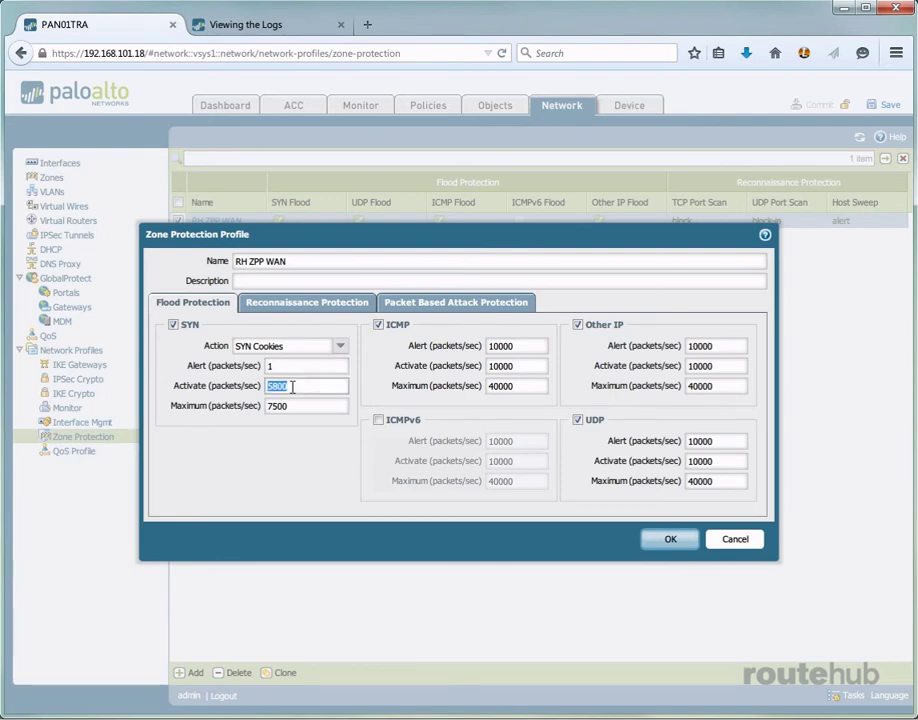
{"action": "type", "text": "0"}
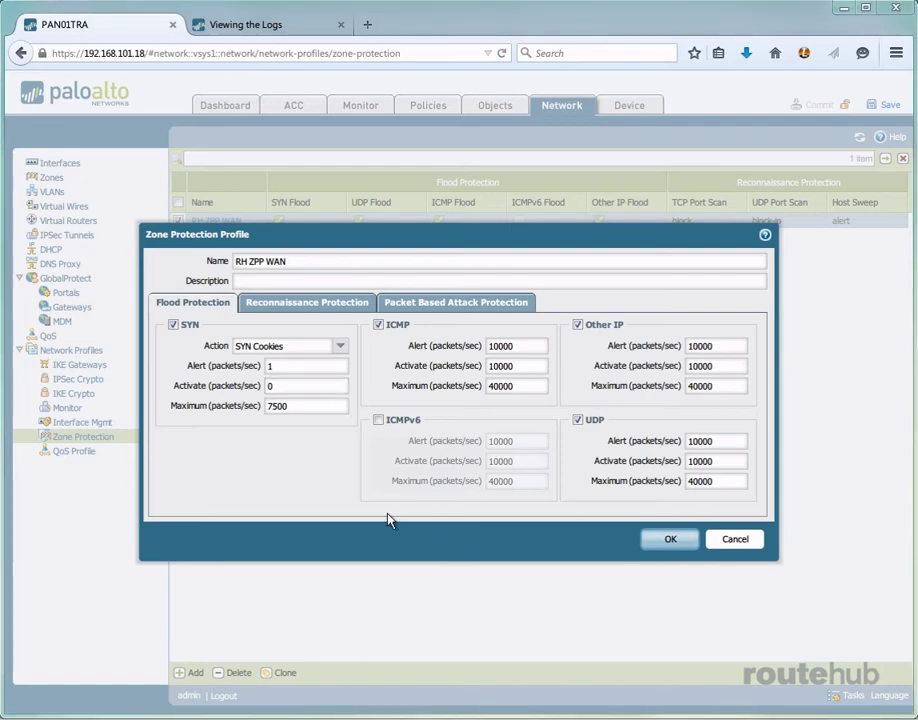
- Disable the TCP Port Scan entry in the profile's reconnaissance protection and save the profile
{"action": "left_click", "coordinate": [304, 306]}
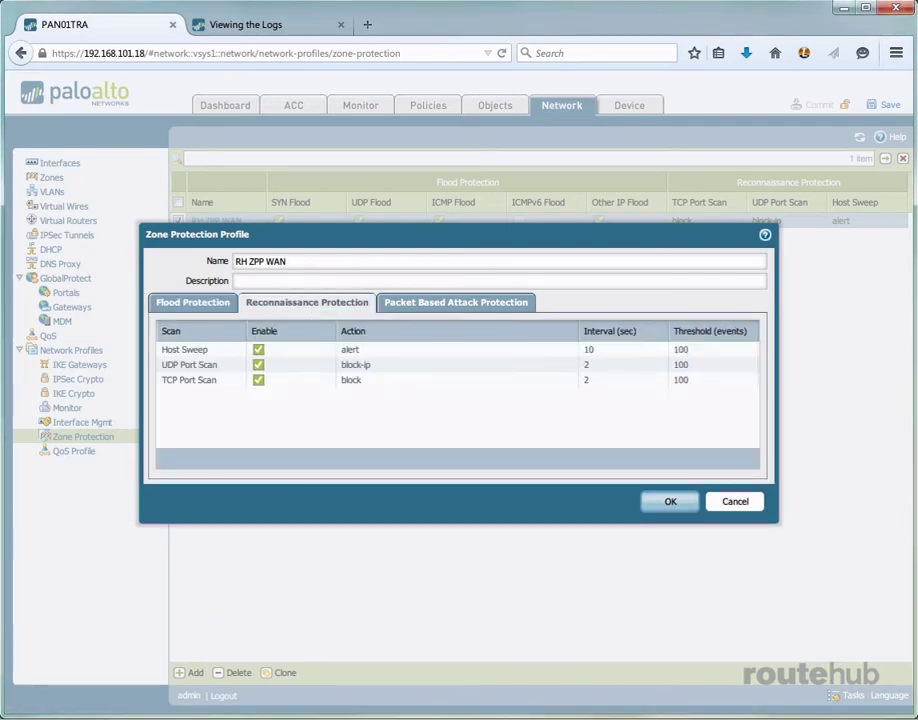
{"action": "left_click", "coordinate": [259, 382]}
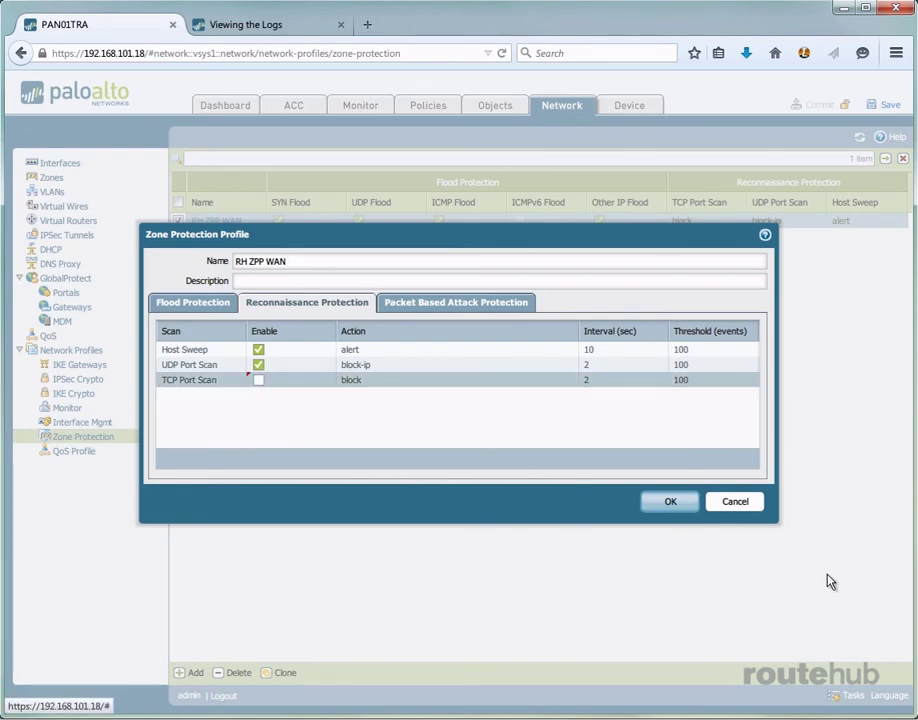
{"action": "left_click", "coordinate": [670, 503]}
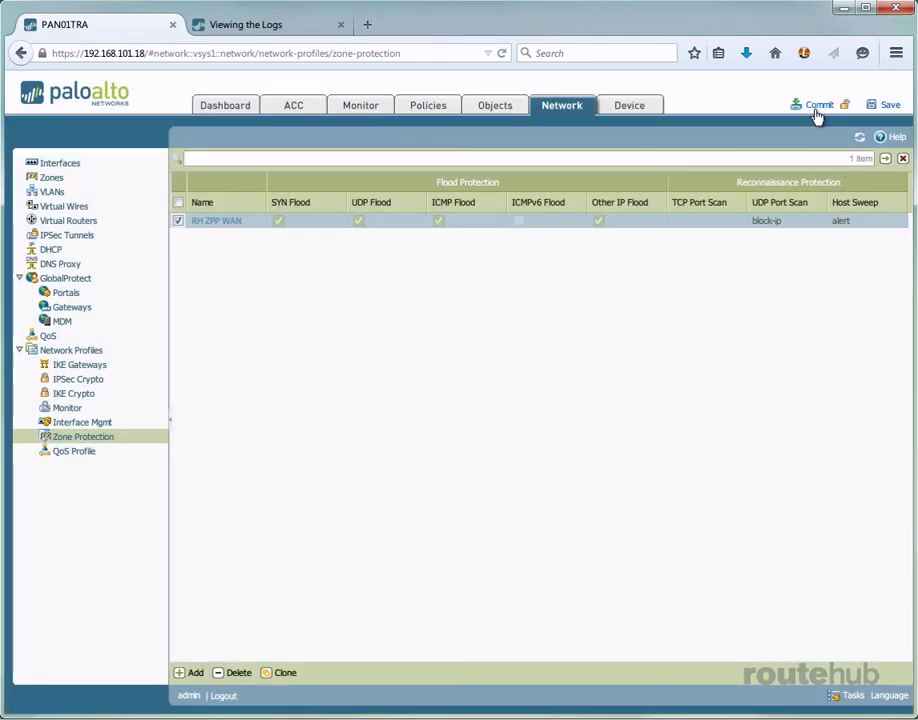
- Commit the changes to the running configuration and go to the firewall's log monitoring page
{"action": "left_click", "coordinate": [818, 106]}
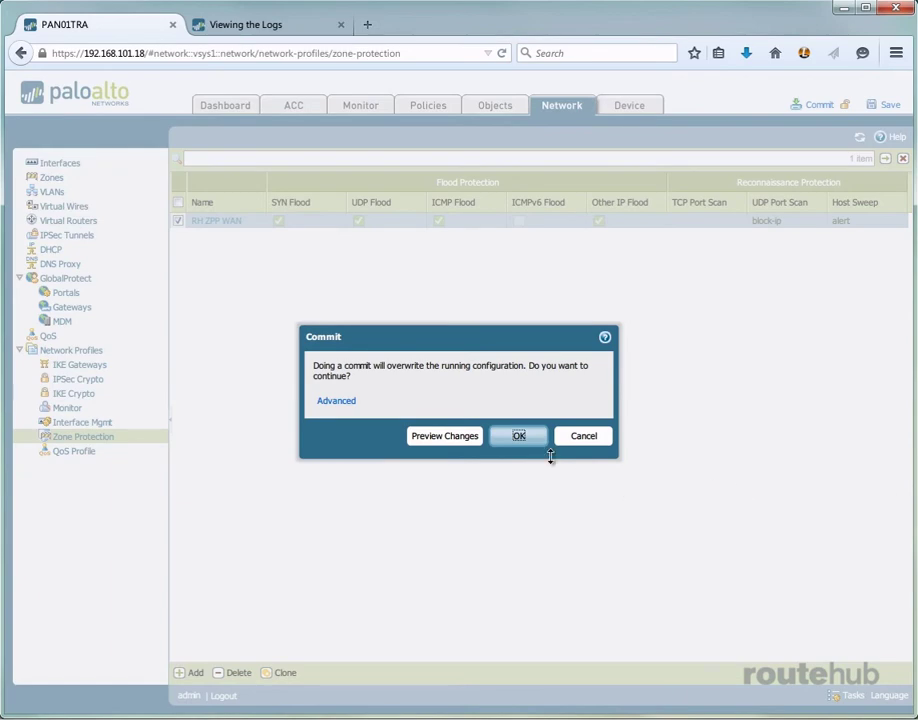
{"action": "left_click", "coordinate": [520, 436]}
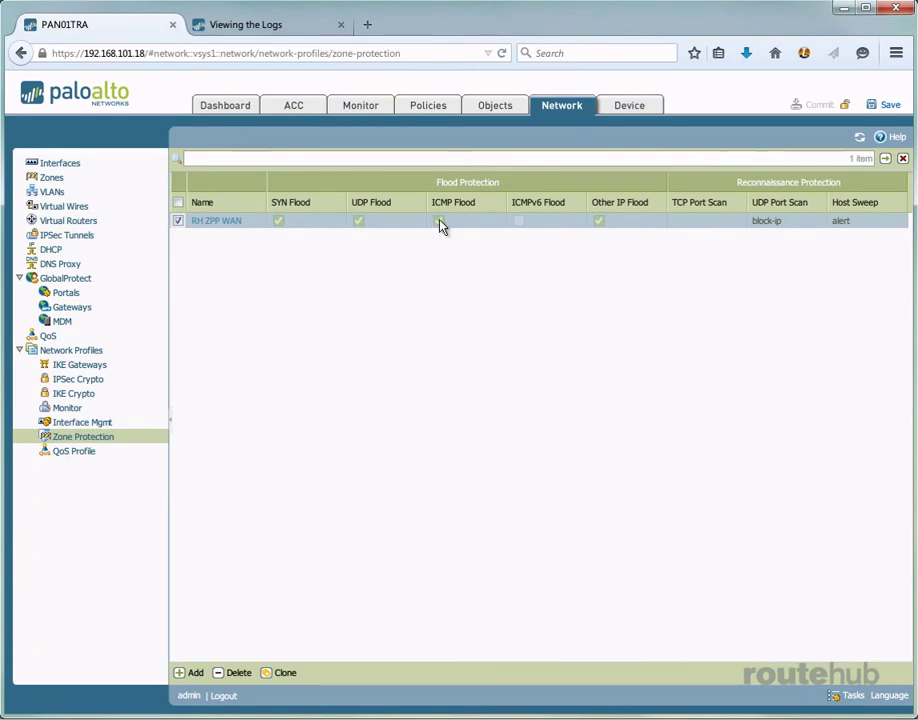
{"action": "left_click", "coordinate": [361, 111]}
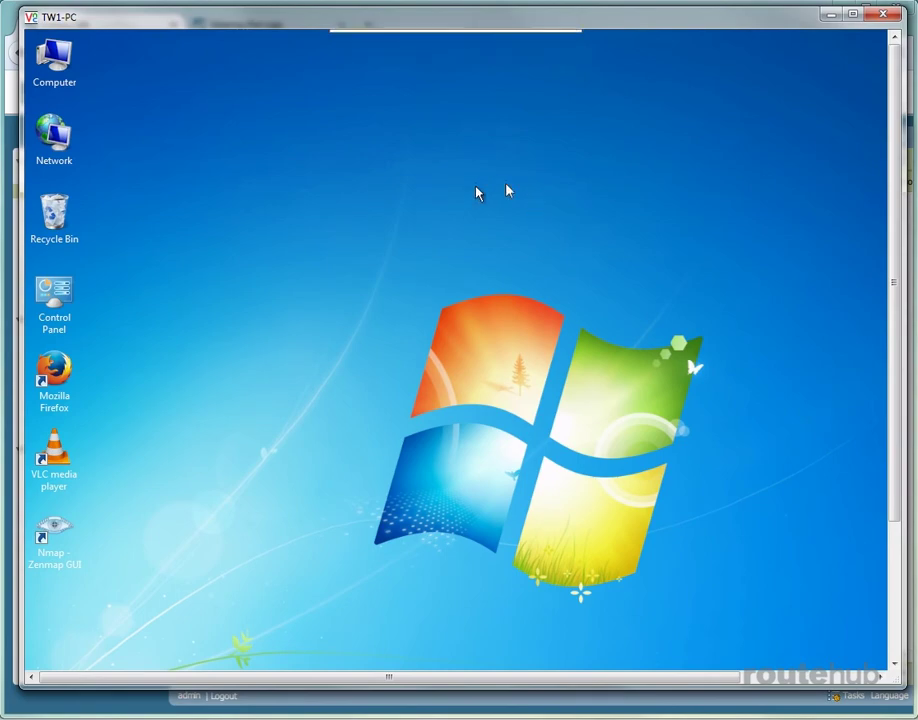
- On TW1-PC, launch Zenmap and run an "Intense scan, all TCP ports" against 172.31.104.2
{"action": "double_click", "coordinate": [66, 527]}
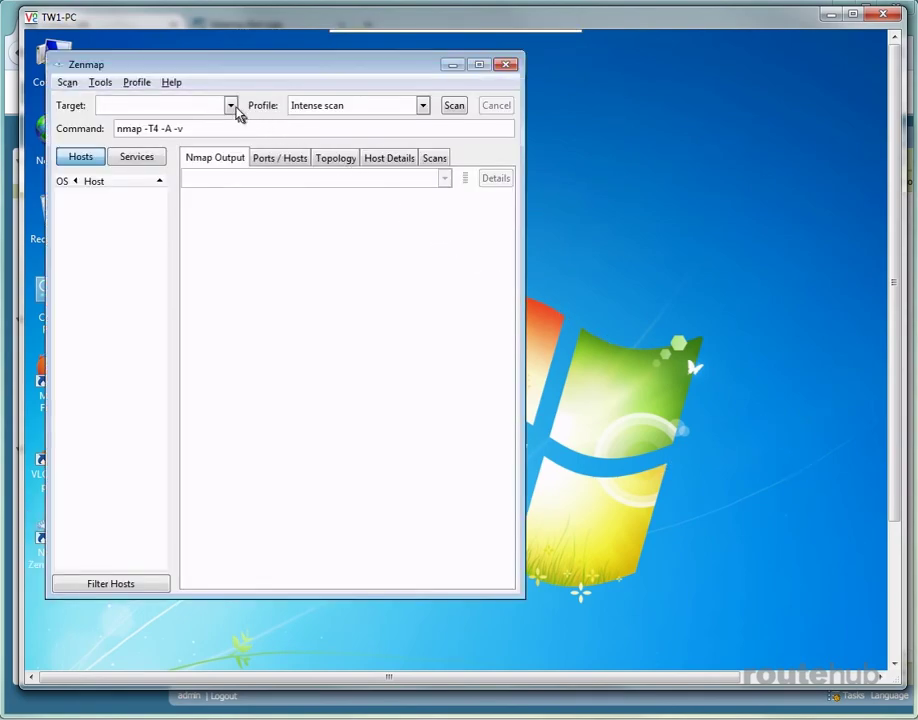
{"action": "left_click", "coordinate": [231, 106]}
{"action": "left_click", "coordinate": [123, 126]}
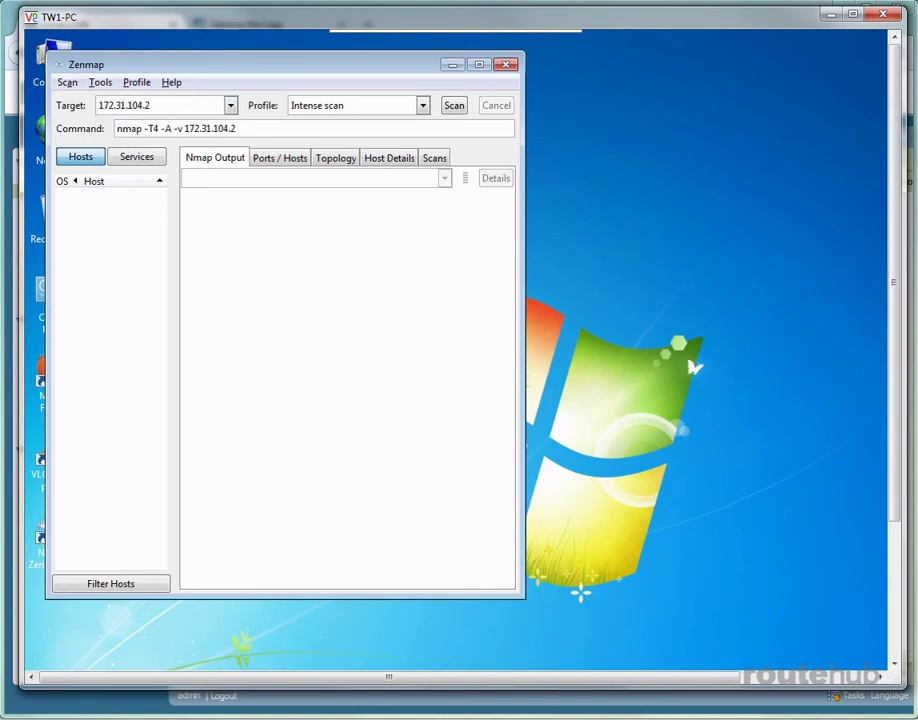
{"action": "left_click", "coordinate": [423, 106]}
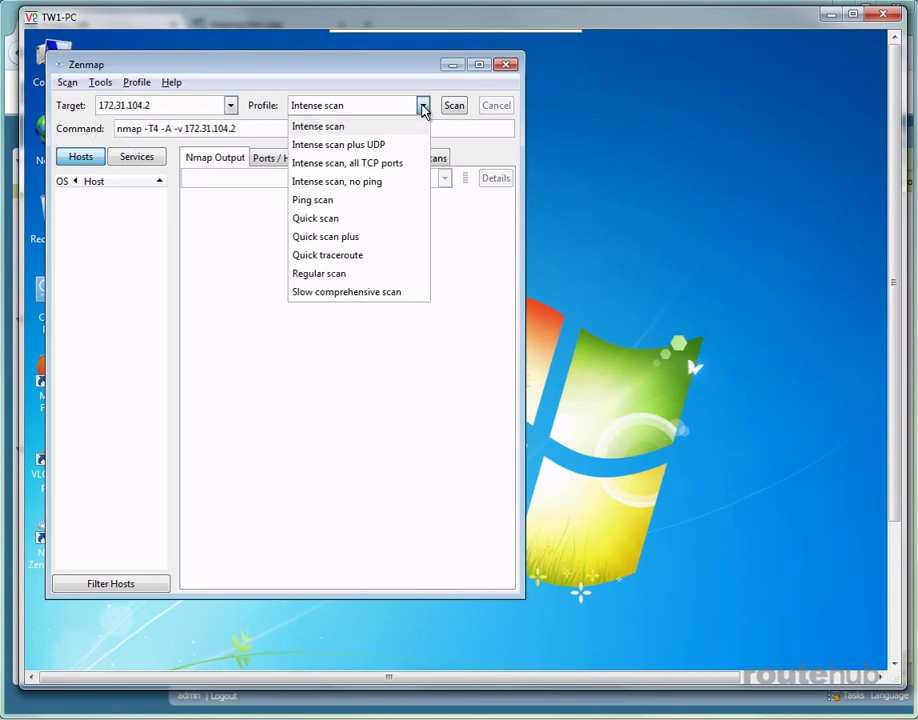
{"action": "left_click", "coordinate": [391, 163]}
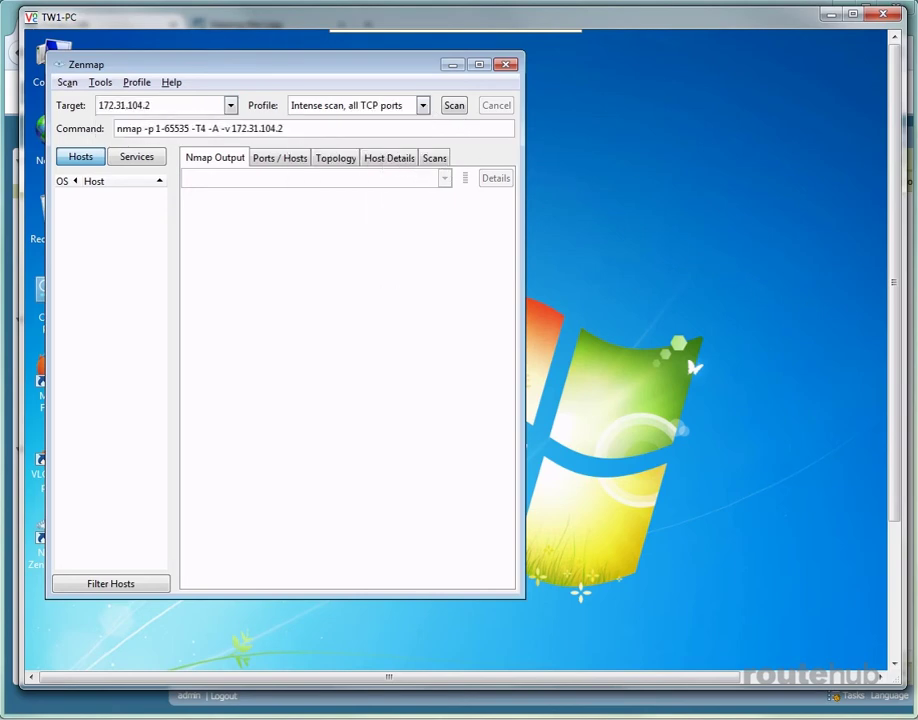
{"action": "left_click", "coordinate": [454, 106]}
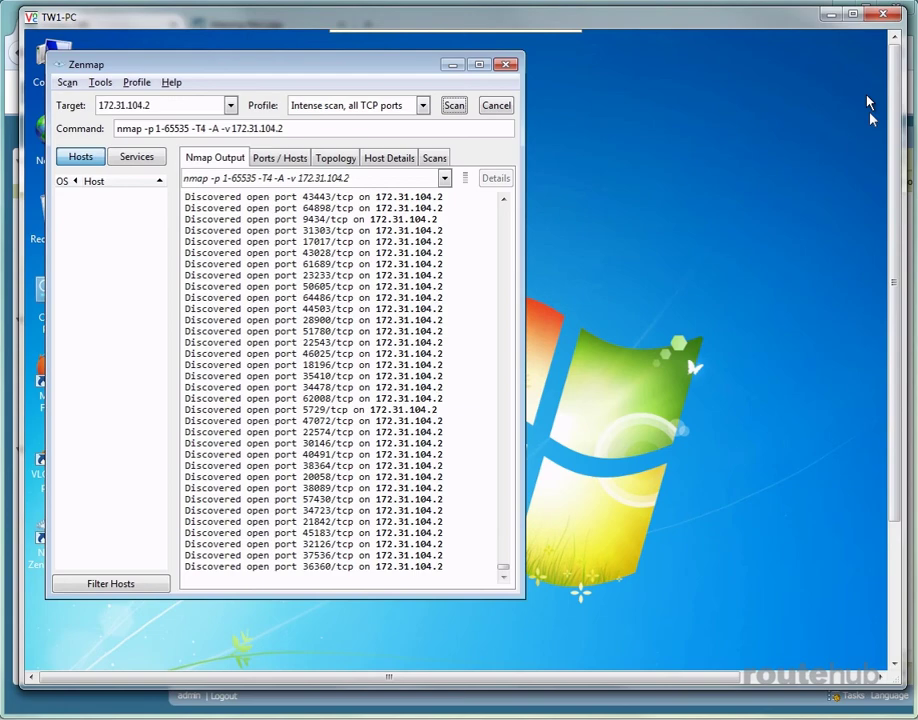
- Return to the firewall and examine the threat log entries, including their Action and Severity columns
{"action": "left_click", "coordinate": [830, 14]}
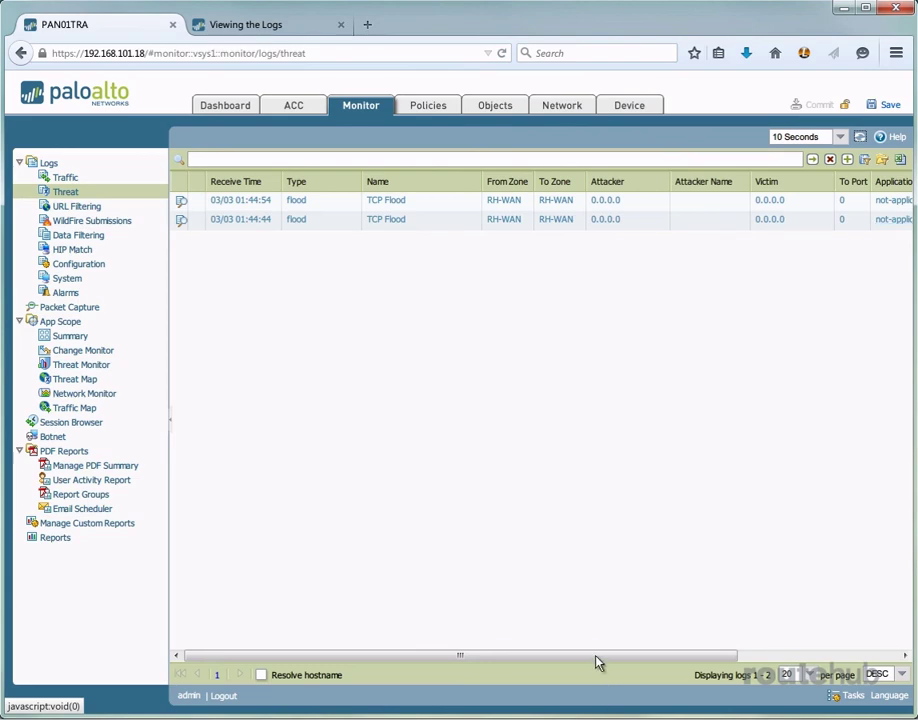
{"action": "left_click_drag", "start_coordinate": [598, 656], "coordinate": [818, 654]}
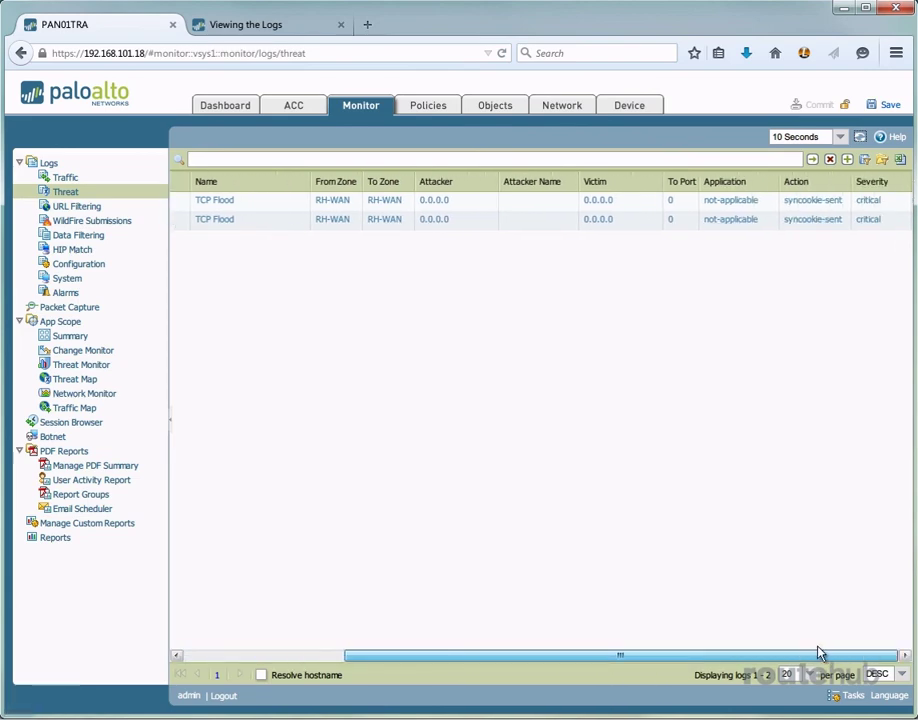